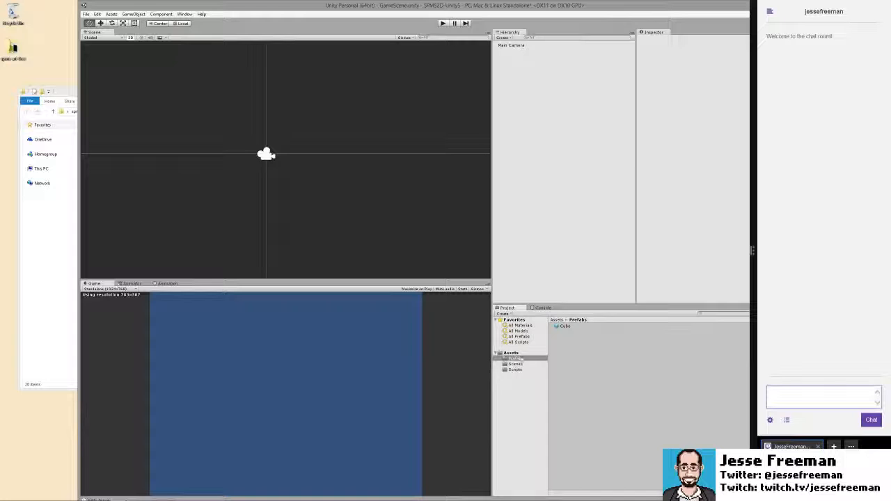
Create a folder named Artwork in the project's Assets folder.
{"action": "left_click", "coordinate": [511, 354]}
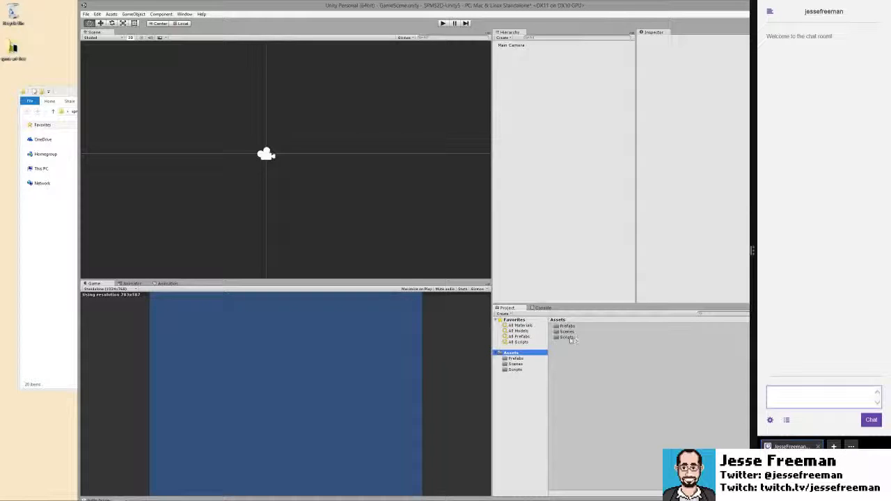
{"action": "right_click", "coordinate": [566, 365]}
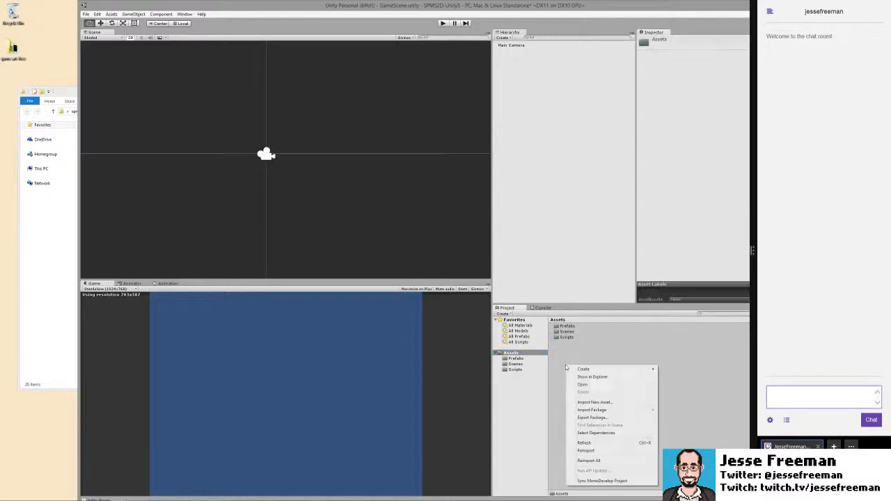
{"action": "mouse_move", "coordinate": [584, 369]}
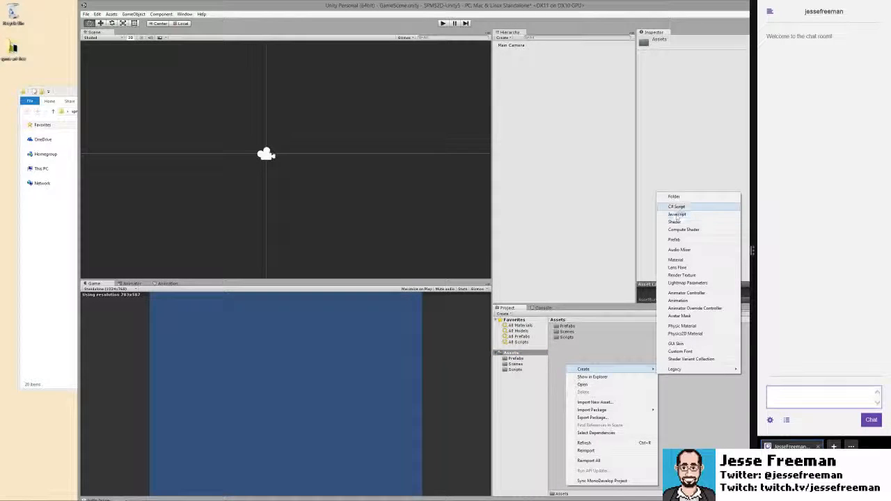
{"action": "left_click", "coordinate": [678, 197]}
{"action": "type", "text": "Artwork"}
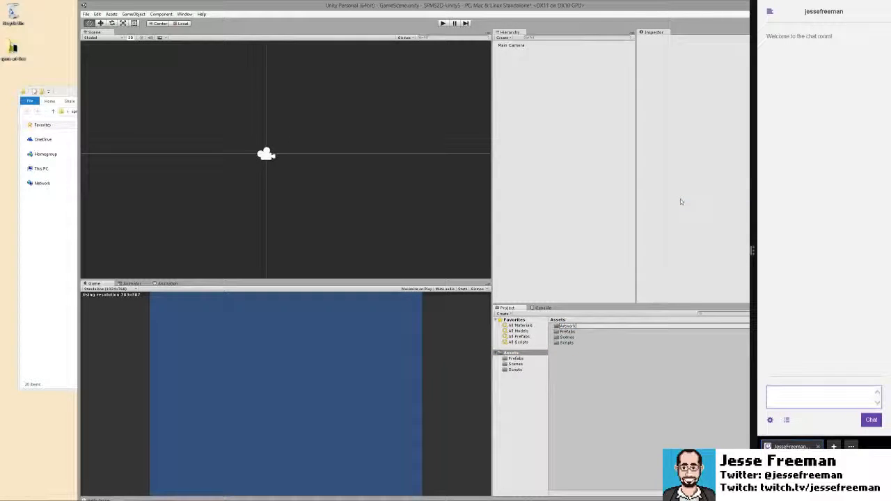
{"action": "key", "text": "Return"}
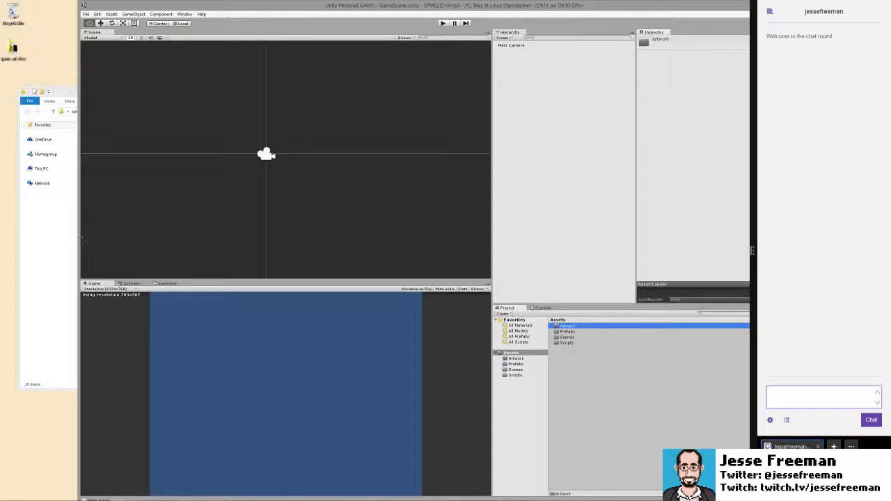
Import the game's image files from the file explorer window into the Artwork folder, excluding the unneeded items.
{"action": "left_click", "coordinate": [71, 93]}
{"action": "left_click_drag", "start_coordinate": [323, 259], "coordinate": [139, 144]}
{"action": "left_click", "coordinate": [99, 182], "text": "ctrl"}
{"action": "left_click", "coordinate": [98, 224], "text": "ctrl"}
{"action": "left_click_drag", "start_coordinate": [289, 230], "coordinate": [570, 327]}
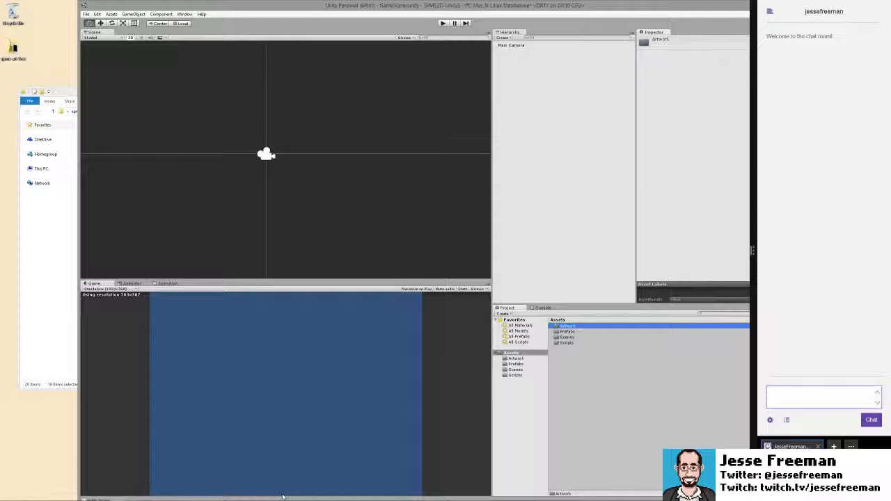
Create a folder named Misc in the project's Assets folder.
{"action": "right_click", "coordinate": [571, 365]}
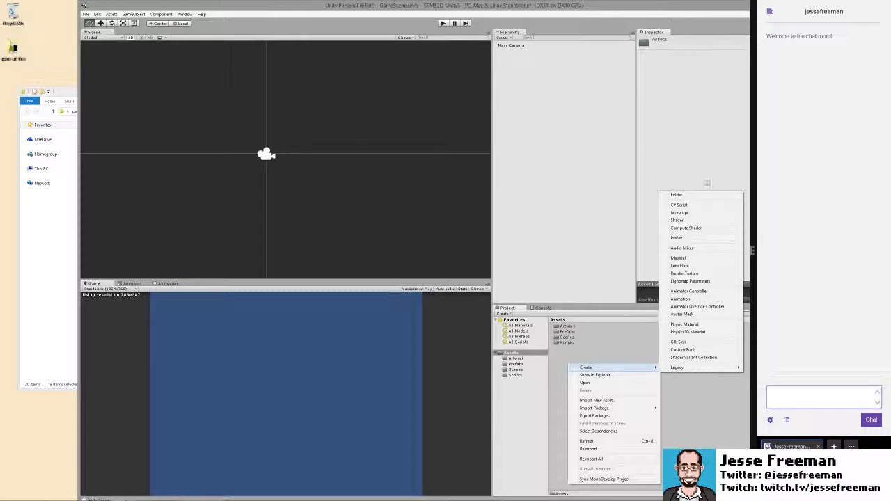
{"action": "left_click", "coordinate": [686, 194]}
{"action": "type", "text": "Misc"}
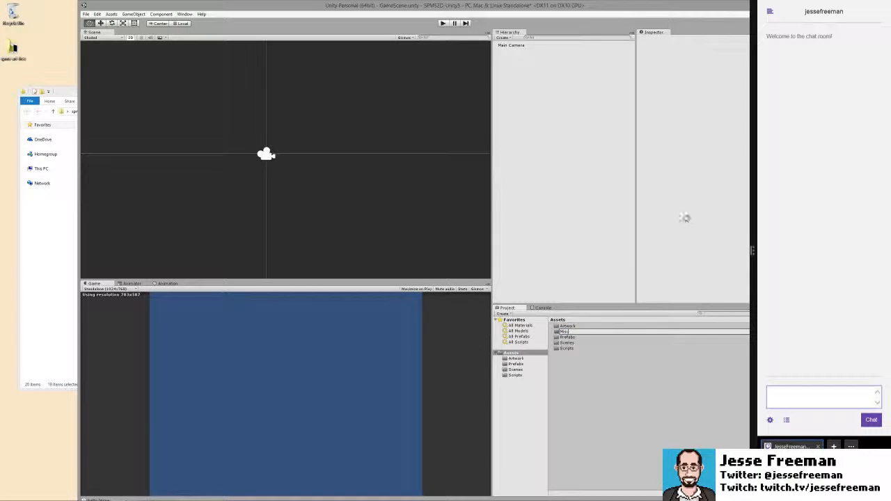
{"action": "key", "text": "Return"}
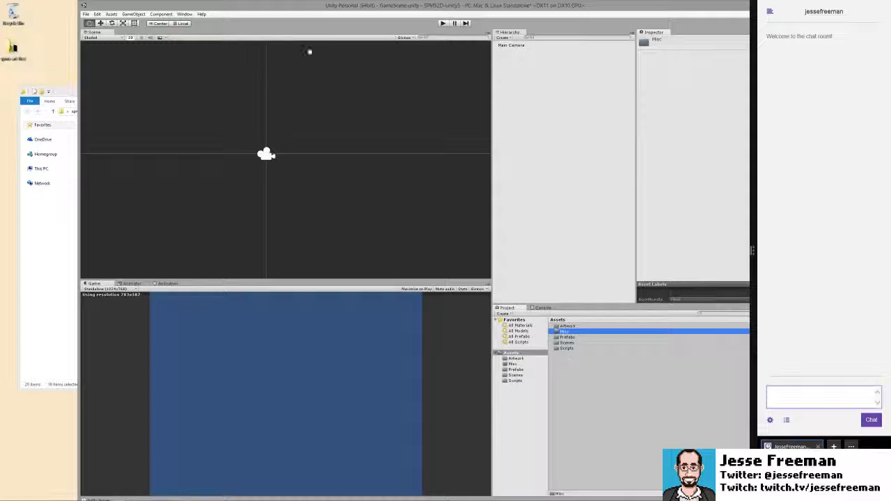
Maximize the editor, open the Artwork folder and examine the knight image's import settings, including the available Sprite Mode options.
{"action": "double_click", "coordinate": [293, 7]}
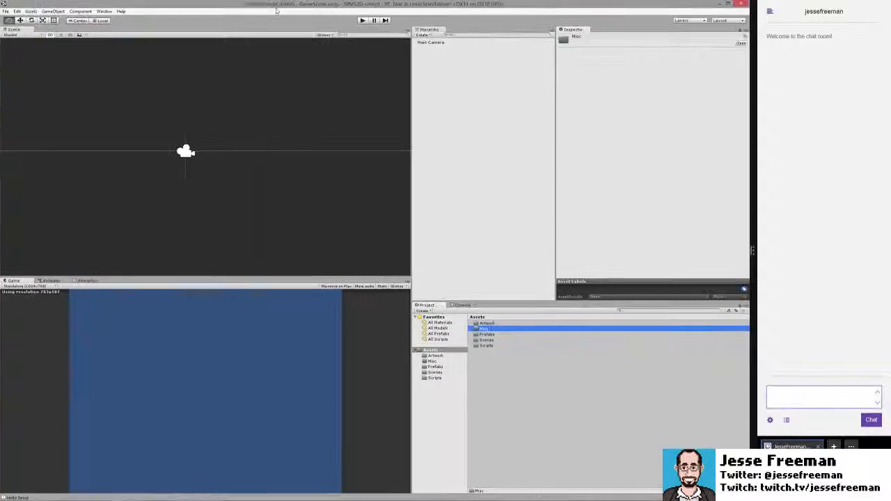
{"action": "double_click", "coordinate": [486, 323]}
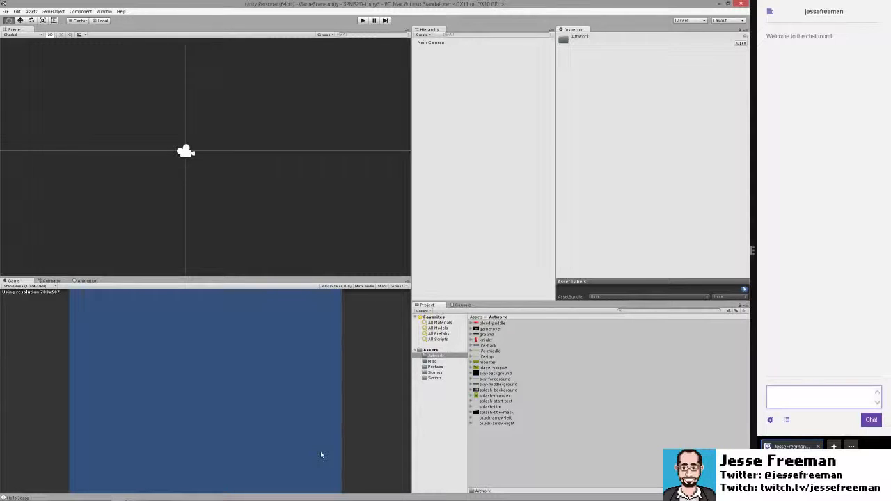
{"action": "left_click", "coordinate": [485, 340]}
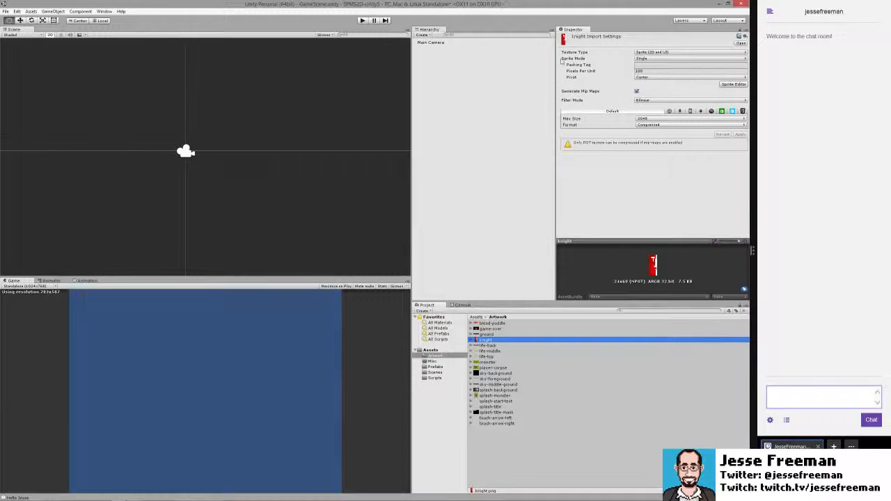
{"action": "left_click", "coordinate": [649, 59]}
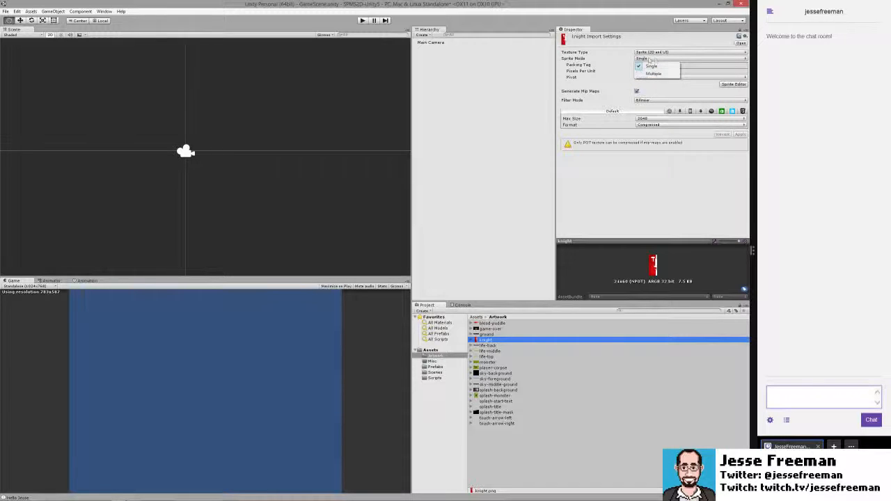
{"action": "left_click", "coordinate": [593, 60]}
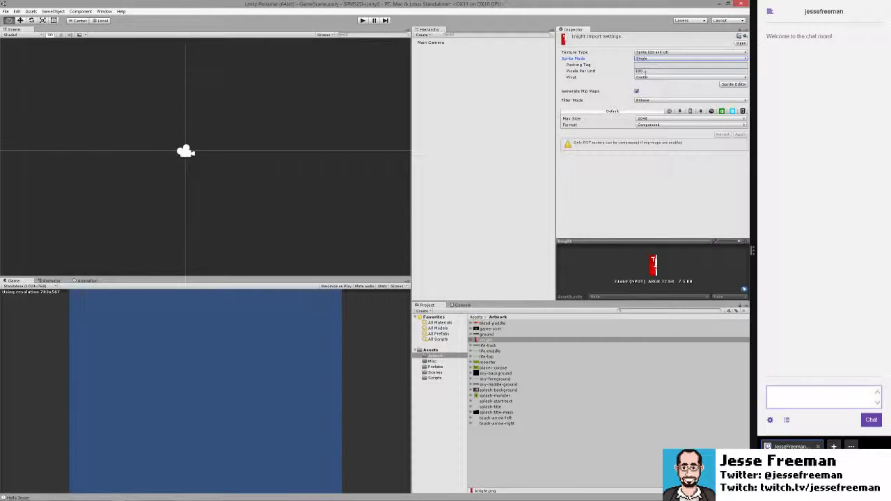
Examine the scene grid at different zoom levels around the camera to see how world units scale.
{"action": "scroll", "coordinate": [315, 160], "scroll_direction": "down", "scroll_amount": 2}
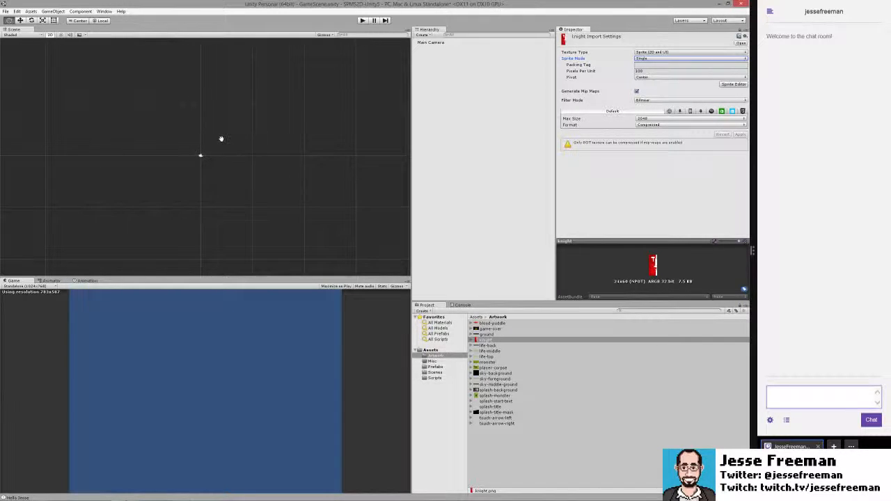
{"action": "scroll", "coordinate": [236, 150], "scroll_direction": "up", "scroll_amount": 3}
{"action": "scroll", "coordinate": [236, 150], "scroll_direction": "down", "scroll_amount": 3}
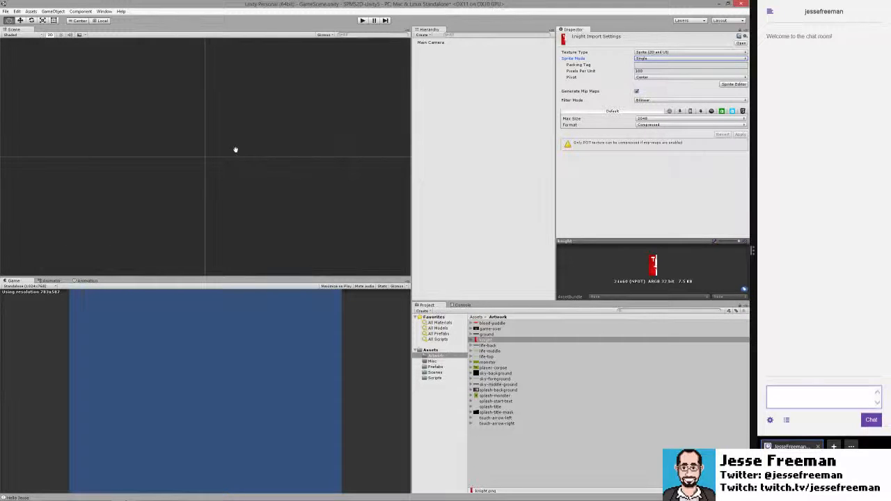
{"action": "scroll", "coordinate": [236, 167], "scroll_direction": "up", "scroll_amount": 2}
{"action": "scroll", "coordinate": [236, 167], "scroll_direction": "down", "scroll_amount": 2}
{"action": "scroll", "coordinate": [234, 167], "scroll_direction": "up", "scroll_amount": 2}
{"action": "scroll", "coordinate": [234, 167], "scroll_direction": "down", "scroll_amount": 2}
{"action": "scroll", "coordinate": [235, 167], "scroll_direction": "up", "scroll_amount": 3}
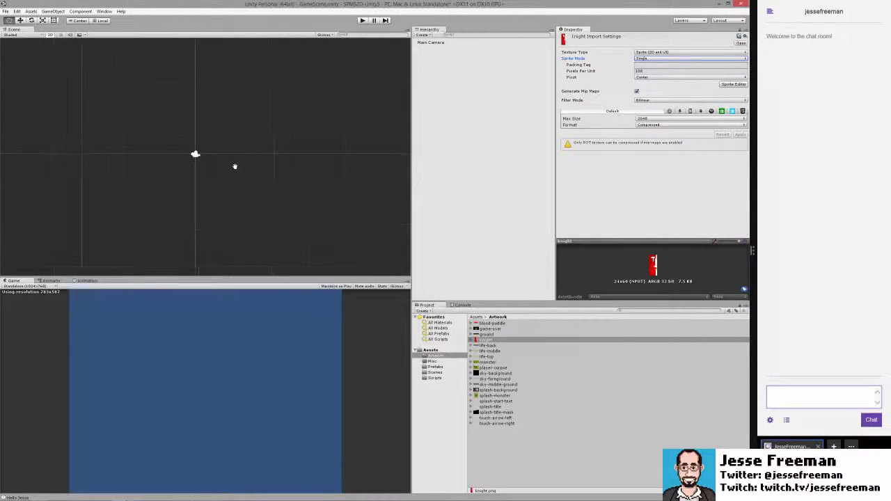
{"action": "scroll", "coordinate": [234, 167], "scroll_direction": "down", "scroll_amount": 2}
{"action": "scroll", "coordinate": [235, 167], "scroll_direction": "up", "scroll_amount": 4}
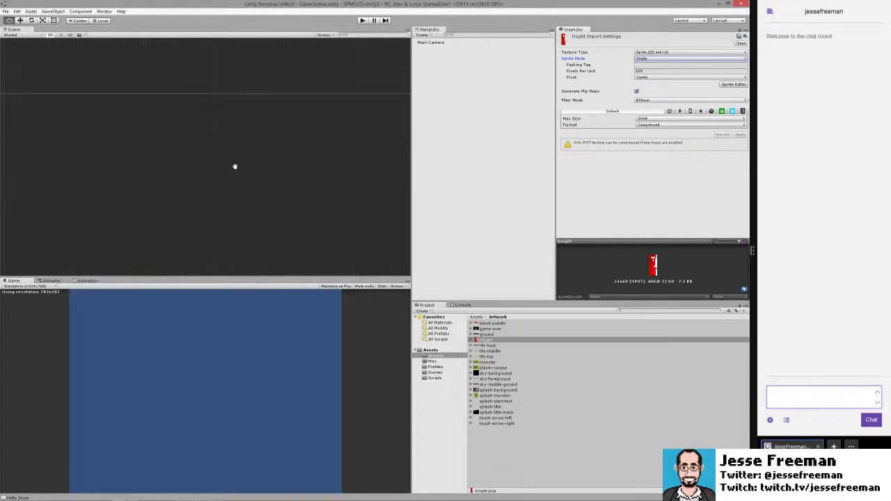
{"action": "scroll", "coordinate": [235, 166], "scroll_direction": "down", "scroll_amount": 4}
{"action": "scroll", "coordinate": [162, 171], "scroll_direction": "up", "scroll_amount": 2}
{"action": "scroll", "coordinate": [174, 170], "scroll_direction": "down", "scroll_amount": 2}
{"action": "scroll", "coordinate": [186, 172], "scroll_direction": "up", "scroll_amount": 3}
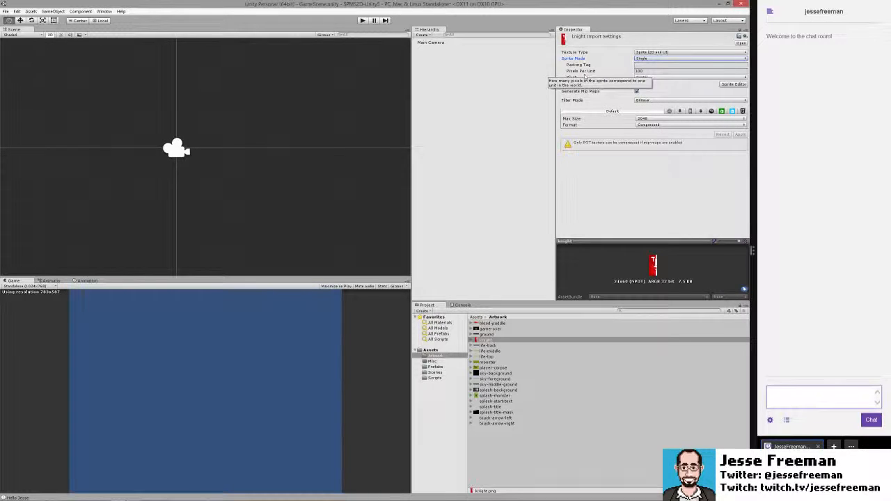
Place the knight sprite in the scene beside the camera, at about X 1.4, Y -0.6.
{"action": "left_click_drag", "start_coordinate": [478, 341], "coordinate": [218, 155]}
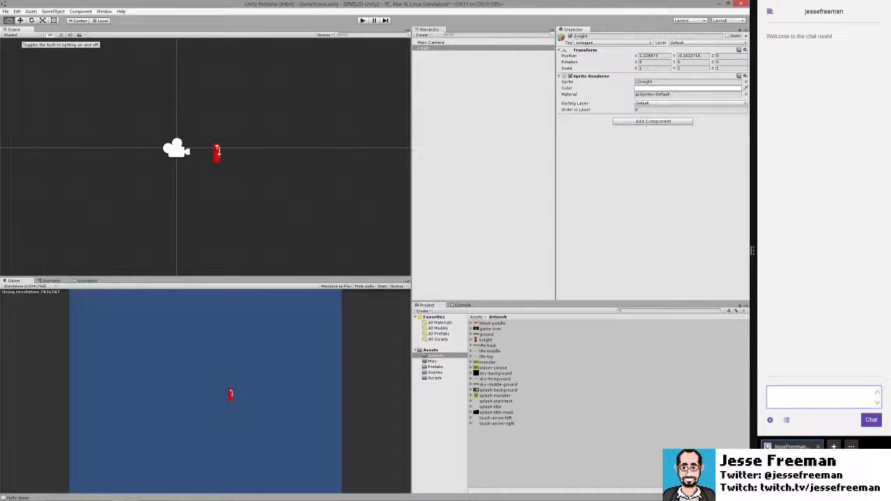
{"action": "key", "text": "w"}
{"action": "left_click_drag", "start_coordinate": [218, 124], "coordinate": [217, 139]}
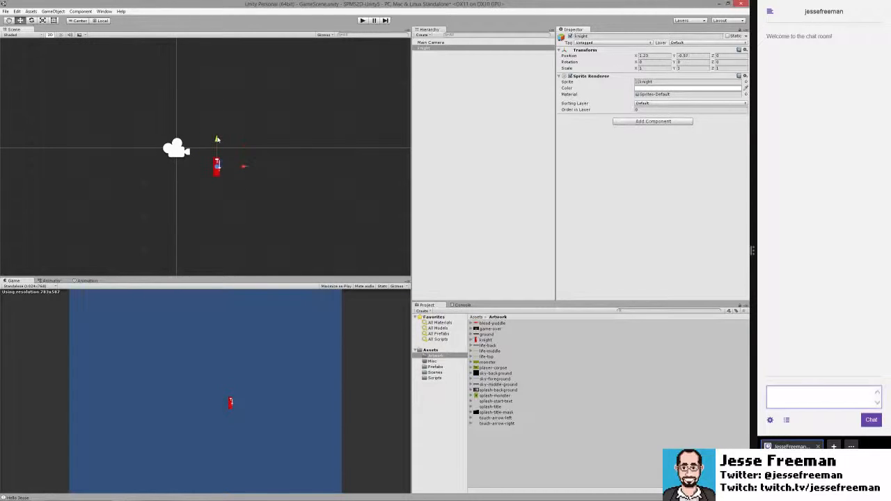
{"action": "left_click_drag", "start_coordinate": [244, 167], "coordinate": [250, 167]}
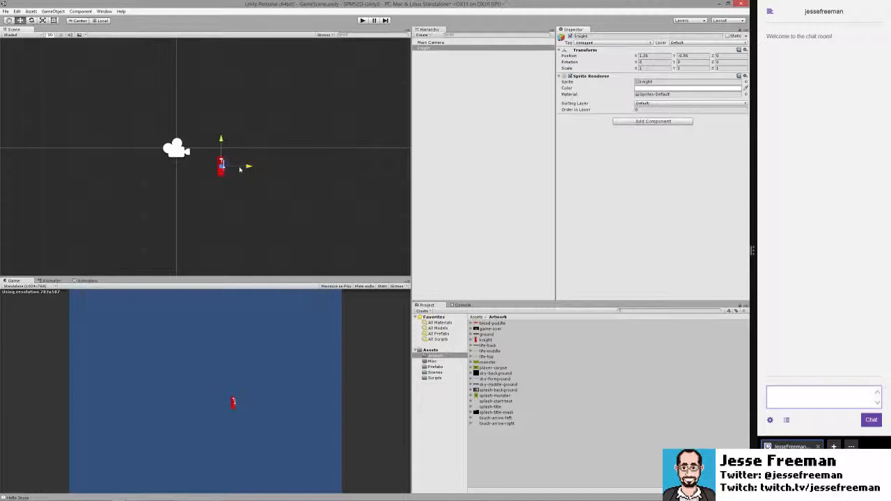
Set the knight image's Pixels Per Unit to 1 and apply the import settings.
{"action": "left_click", "coordinate": [484, 340]}
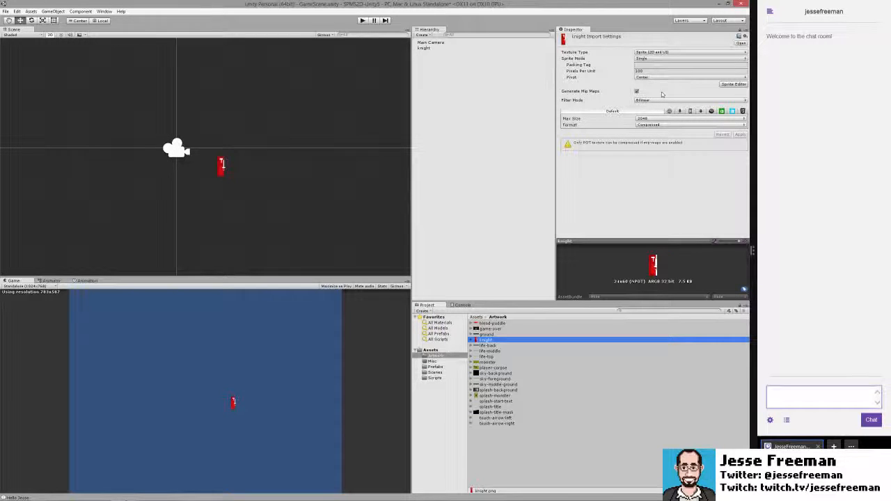
{"action": "left_click", "coordinate": [648, 71]}
{"action": "type", "text": "1"}
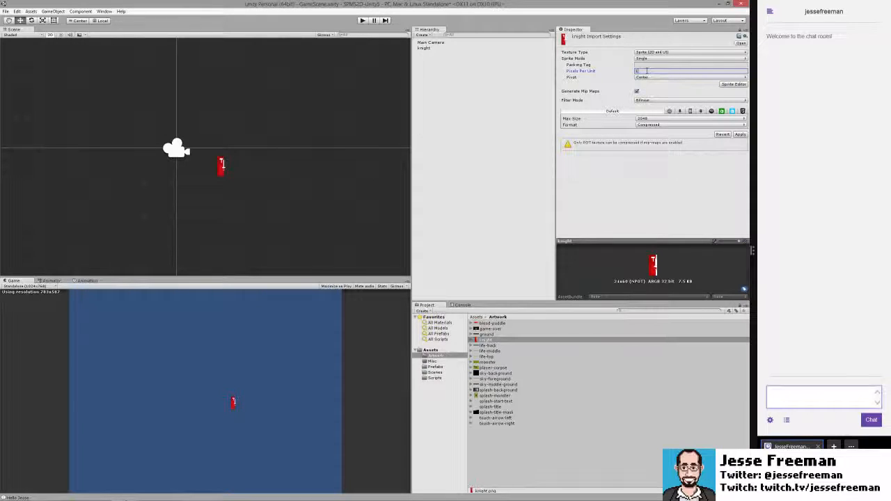
{"action": "left_click", "coordinate": [739, 135]}
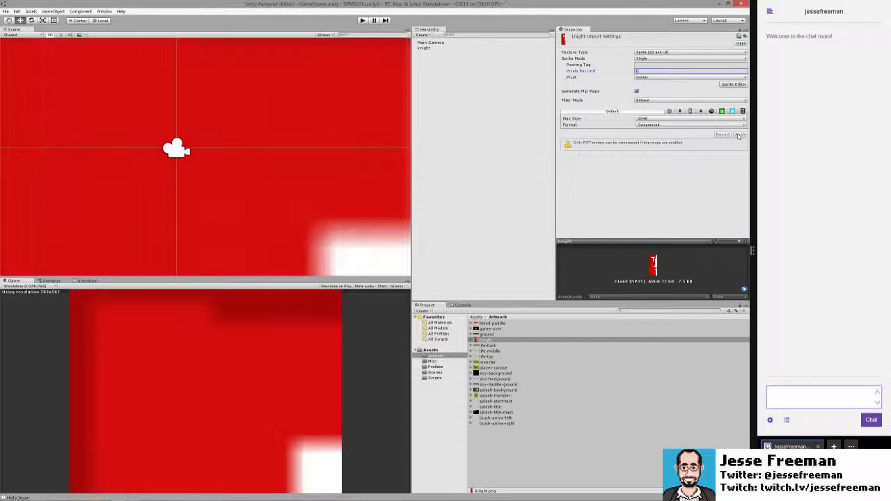
Examine the enlarged knight sprite against the scene grid, from the whole figure down to single units.
{"action": "scroll", "coordinate": [236, 142], "scroll_direction": "down", "scroll_amount": 6}
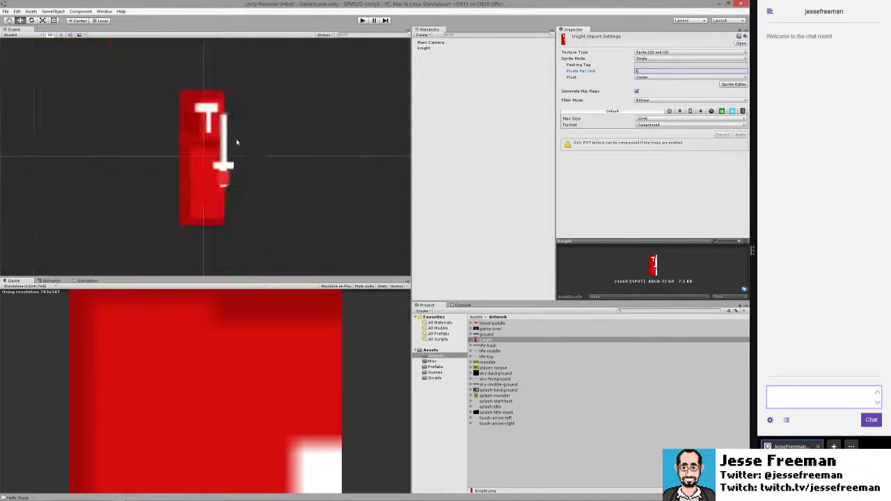
{"action": "scroll", "coordinate": [236, 142], "scroll_direction": "up", "scroll_amount": 5}
{"action": "scroll", "coordinate": [235, 143], "scroll_direction": "down", "scroll_amount": 5}
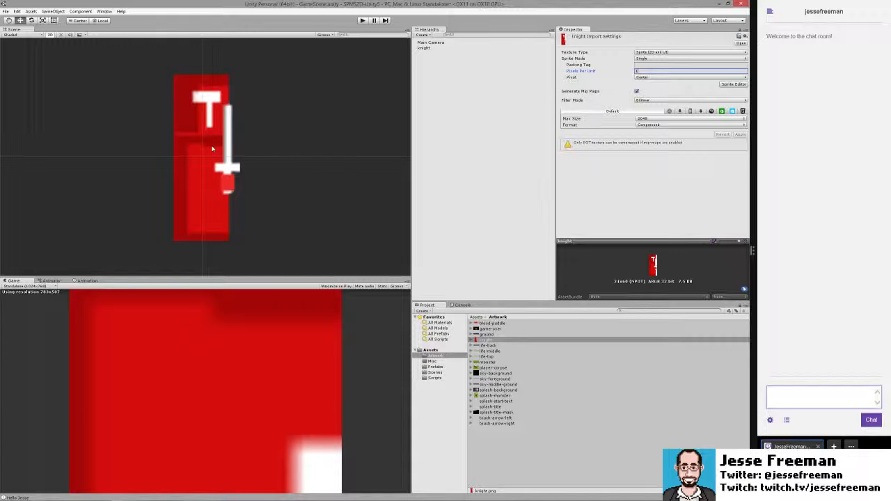
{"action": "scroll", "coordinate": [238, 184], "scroll_direction": "down", "scroll_amount": 2}
{"action": "scroll", "coordinate": [238, 185], "scroll_direction": "up", "scroll_amount": 2}
{"action": "scroll", "coordinate": [238, 187], "scroll_direction": "up", "scroll_amount": 10}
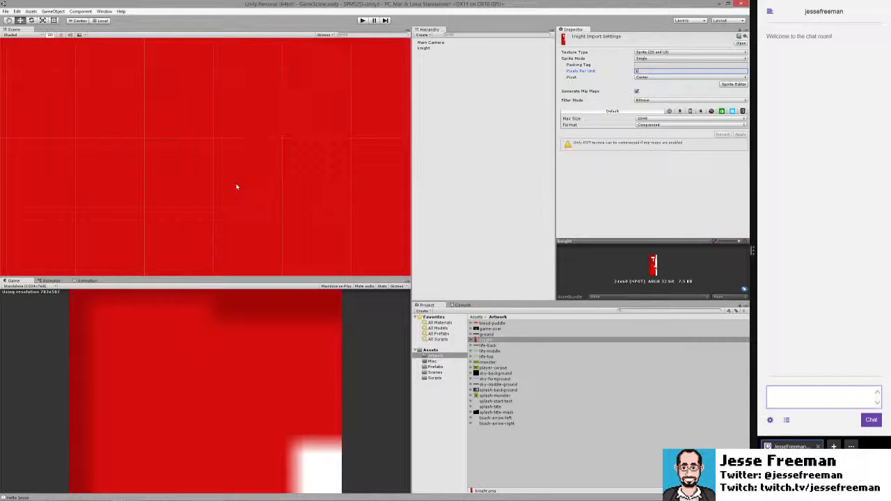
{"action": "scroll", "coordinate": [236, 186], "scroll_direction": "down", "scroll_amount": 10}
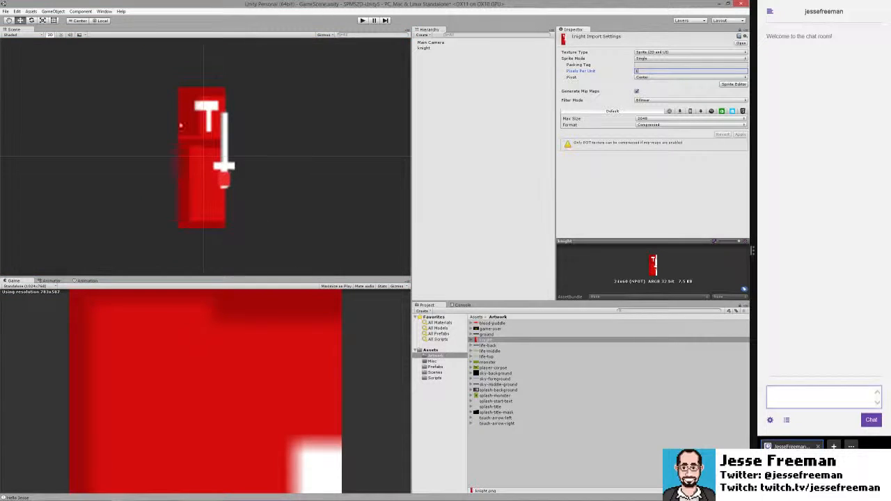
Restore the knight image's Pixels Per Unit to 100 and apply the import settings.
{"action": "left_click_drag", "start_coordinate": [641, 73], "coordinate": [636, 71]}
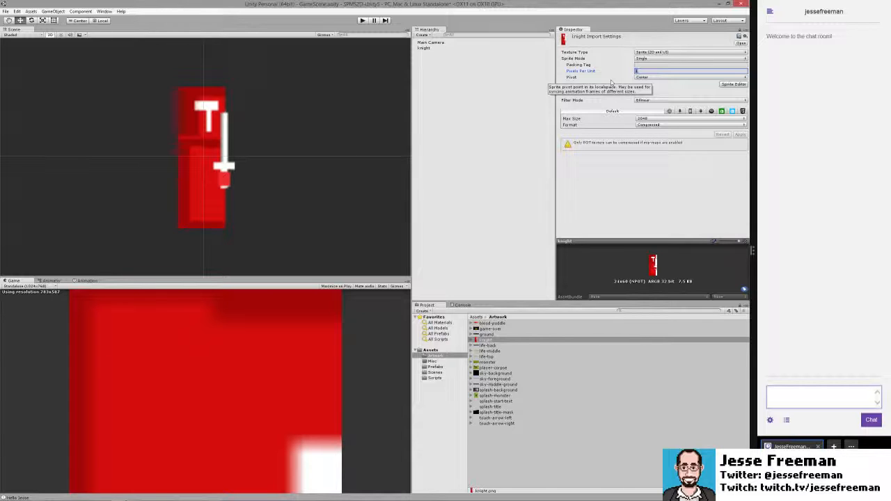
{"action": "type", "text": "100"}
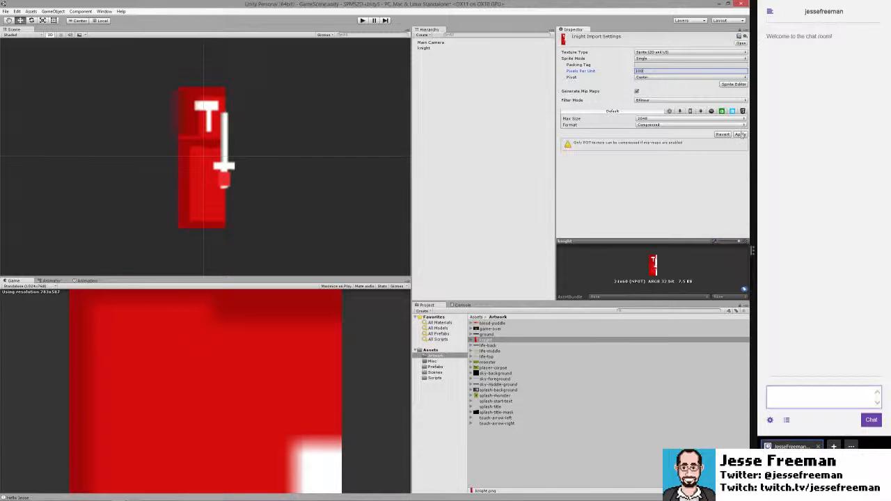
{"action": "left_click", "coordinate": [739, 134]}
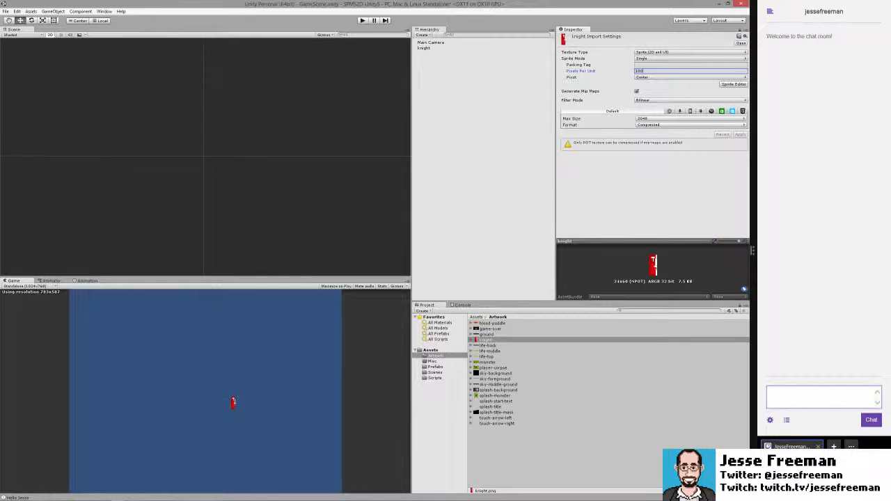
Frame the knight object up close in the scene and show the knight image's import settings.
{"action": "double_click", "coordinate": [424, 47]}
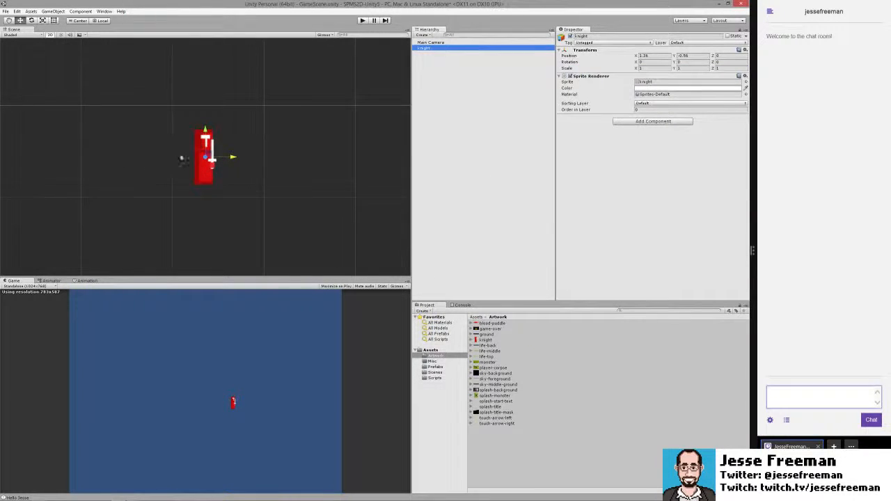
{"action": "scroll", "coordinate": [205, 155], "scroll_direction": "up", "scroll_amount": 5}
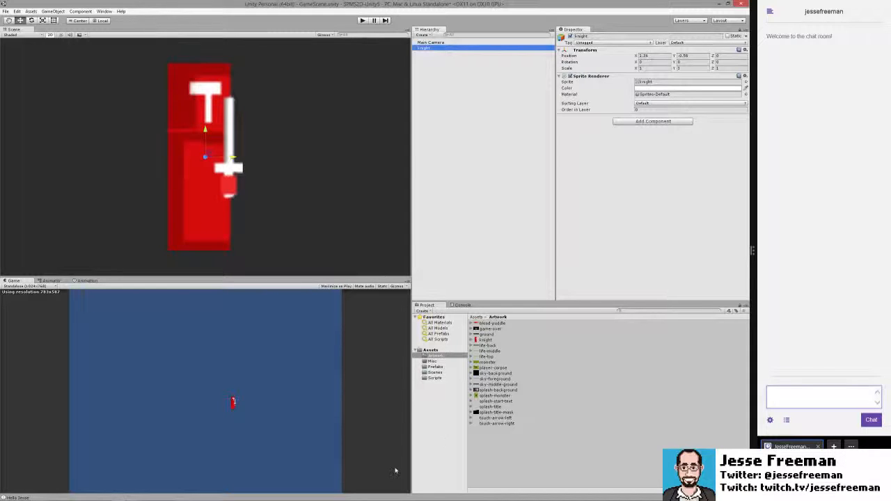
{"action": "left_click", "coordinate": [480, 340]}
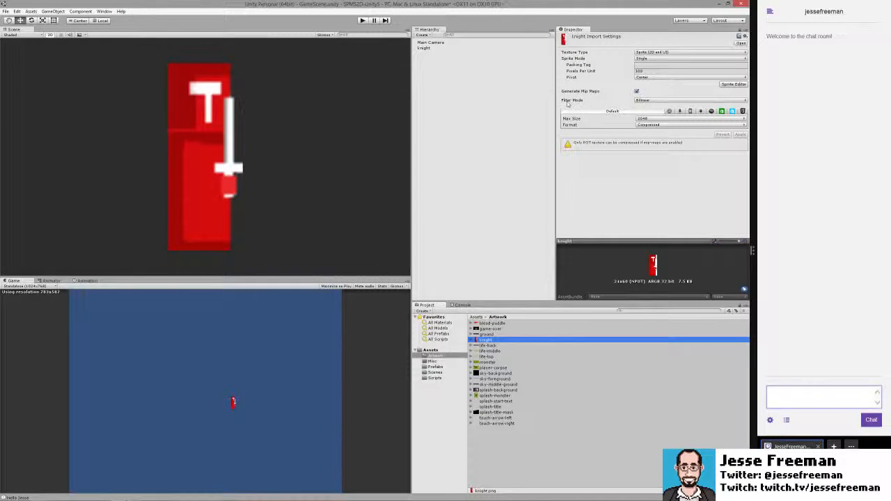
Switch the knight image's Filter Mode to Point and back to Bilinear to compare the rendering.
{"action": "left_click", "coordinate": [656, 101]}
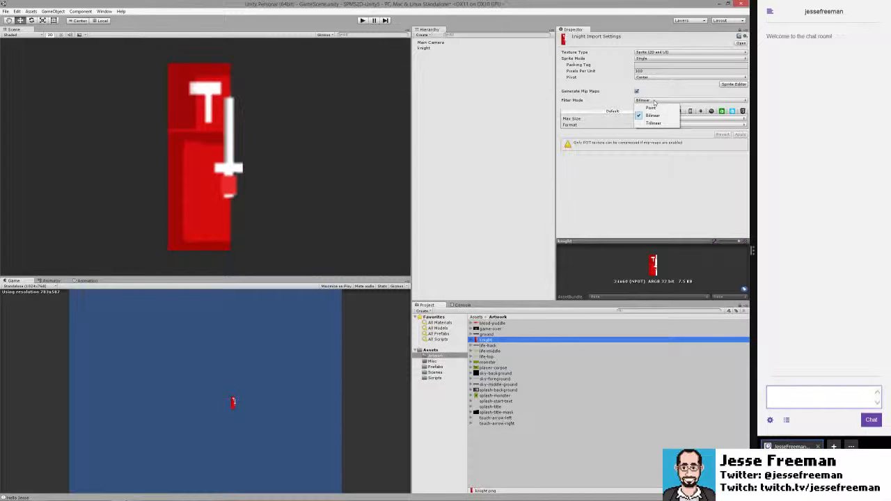
{"action": "left_click", "coordinate": [650, 108]}
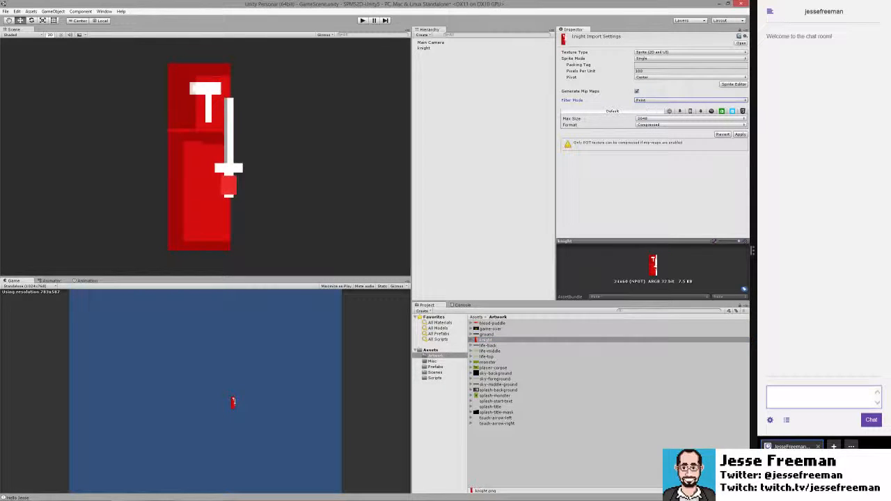
{"action": "left_click", "coordinate": [649, 101]}
{"action": "left_click", "coordinate": [652, 109]}
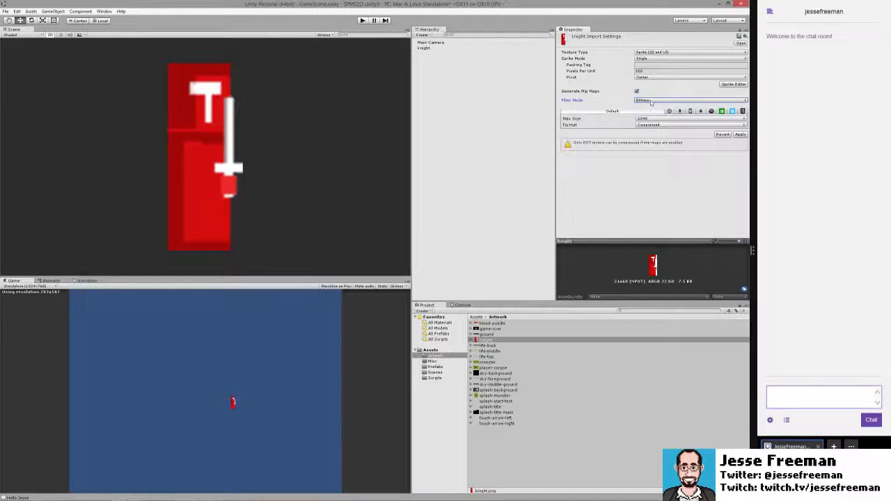
Set the knight image's Filter Mode to Point and Format to Truecolor, and apply the import settings.
{"action": "left_click", "coordinate": [651, 101]}
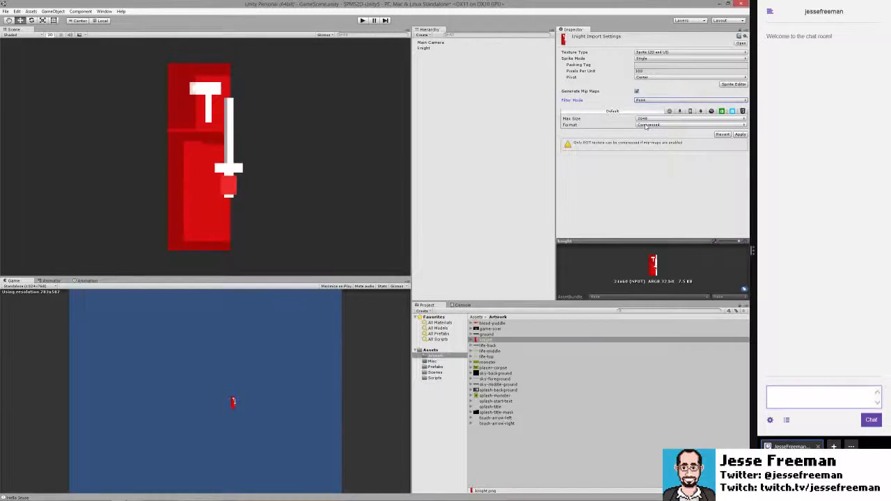
{"action": "left_click", "coordinate": [653, 125]}
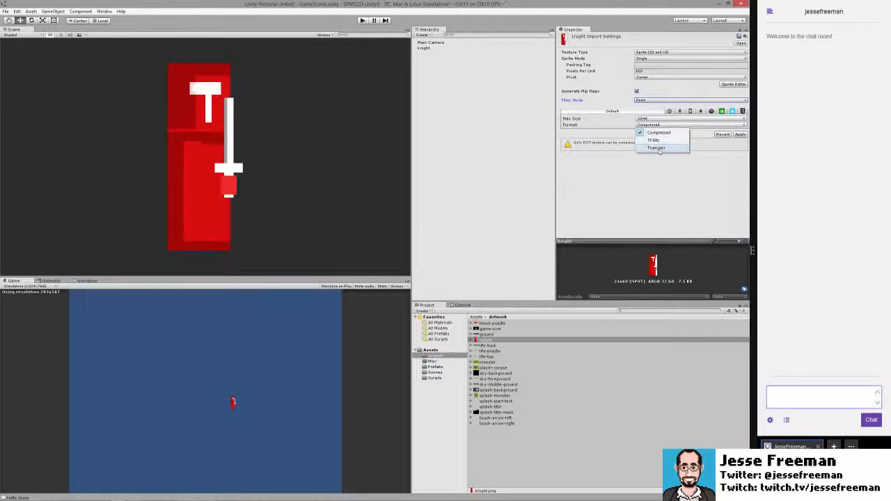
{"action": "left_click", "coordinate": [656, 149]}
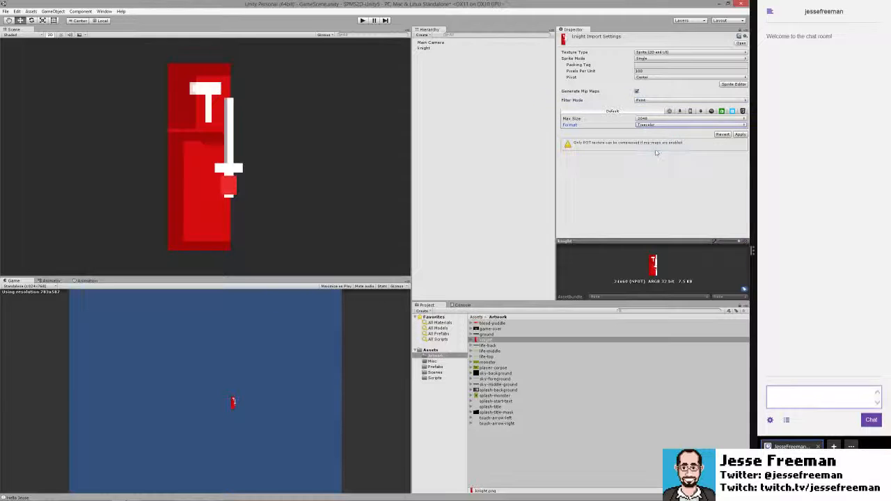
{"action": "left_click", "coordinate": [738, 134]}
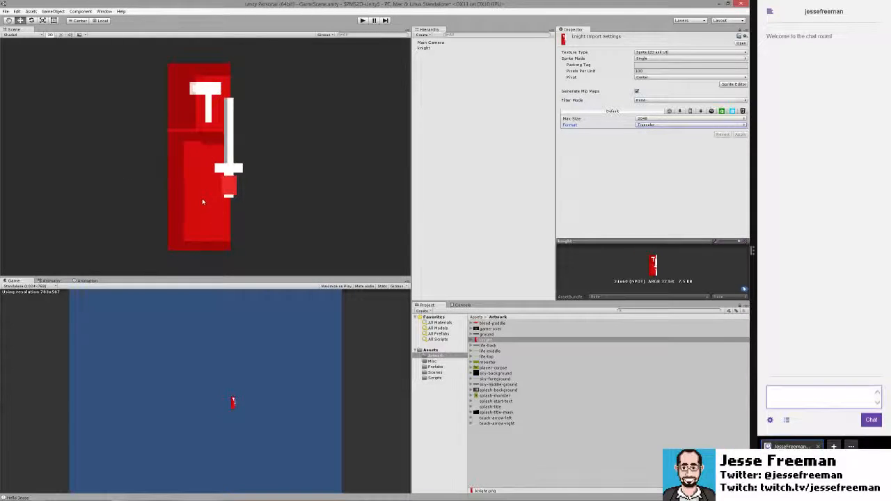
Set Filter Mode to Point and Format to Truecolor for all images in the Artwork folder and apply the import settings.
{"action": "left_click", "coordinate": [490, 324]}
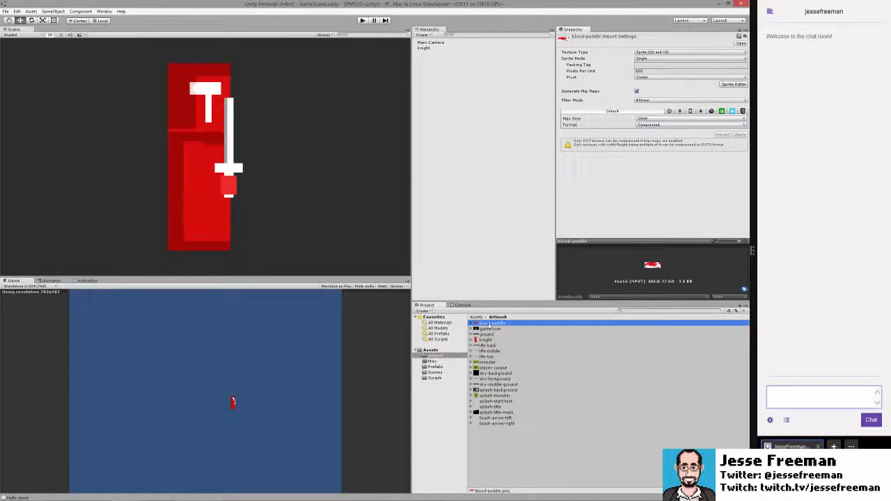
{"action": "left_click", "coordinate": [495, 427], "text": "shift"}
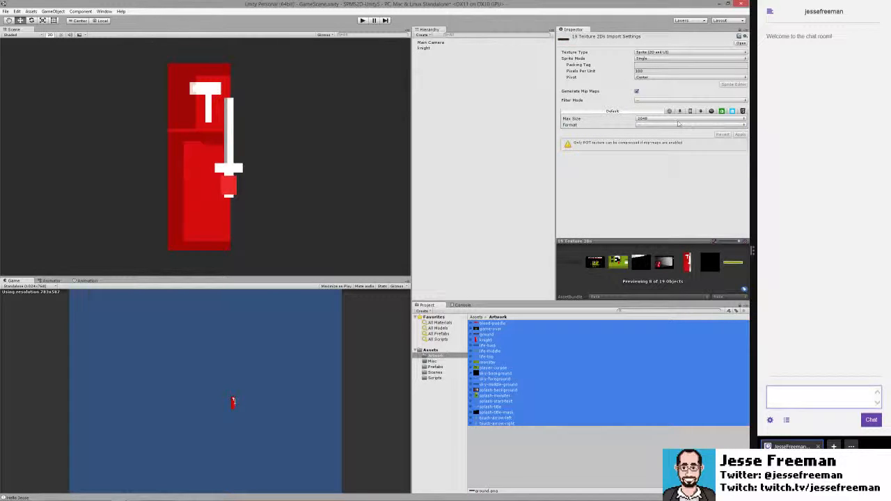
{"action": "left_click", "coordinate": [644, 101]}
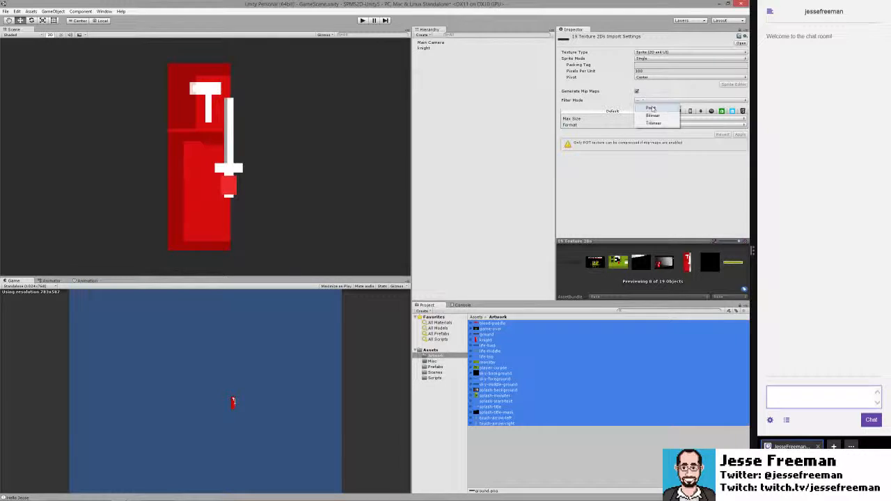
{"action": "left_click", "coordinate": [653, 108]}
{"action": "left_click", "coordinate": [647, 125]}
{"action": "left_click", "coordinate": [648, 149]}
{"action": "left_click", "coordinate": [741, 134]}
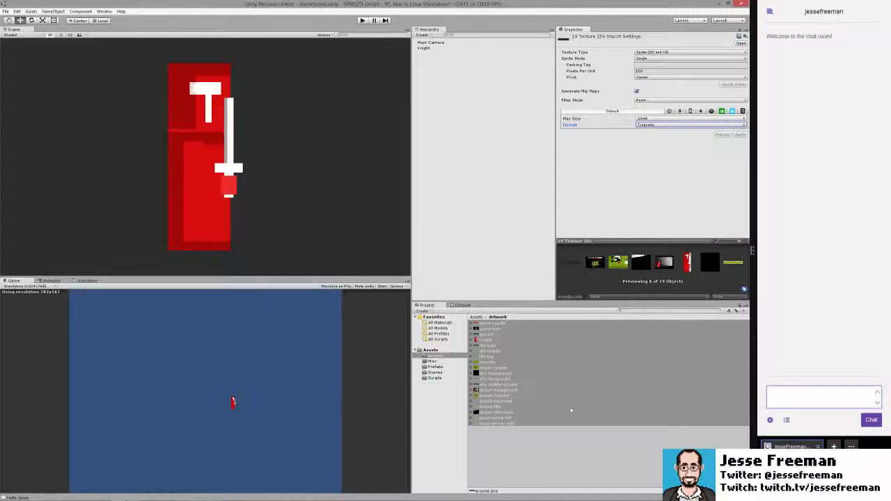
{"action": "left_click", "coordinate": [527, 437]}
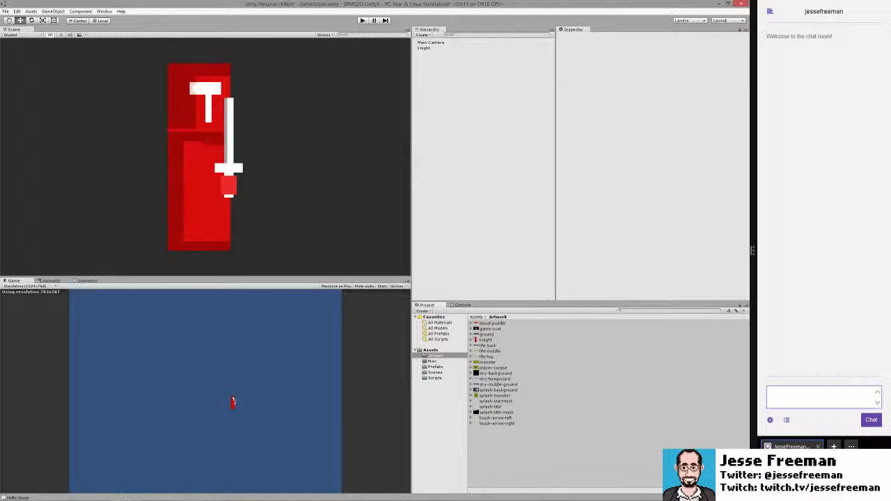
Delete the knight object from the scene.
{"action": "left_click", "coordinate": [482, 340]}
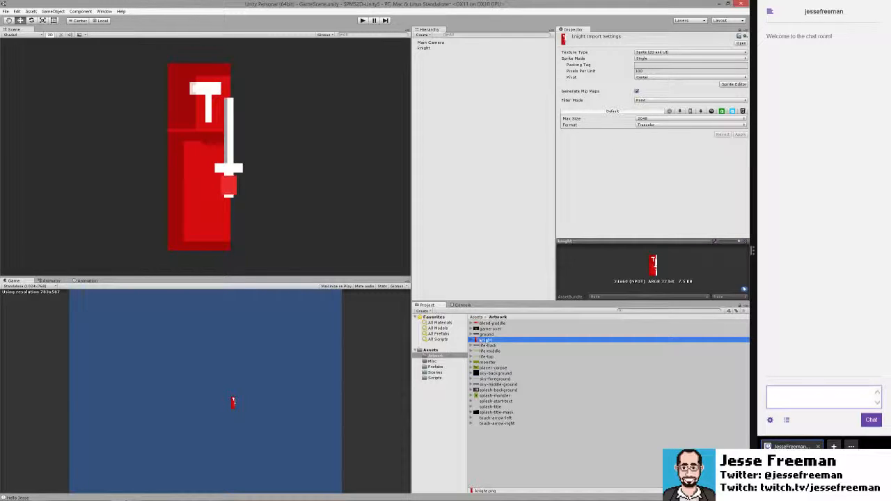
{"action": "right_click", "coordinate": [423, 48]}
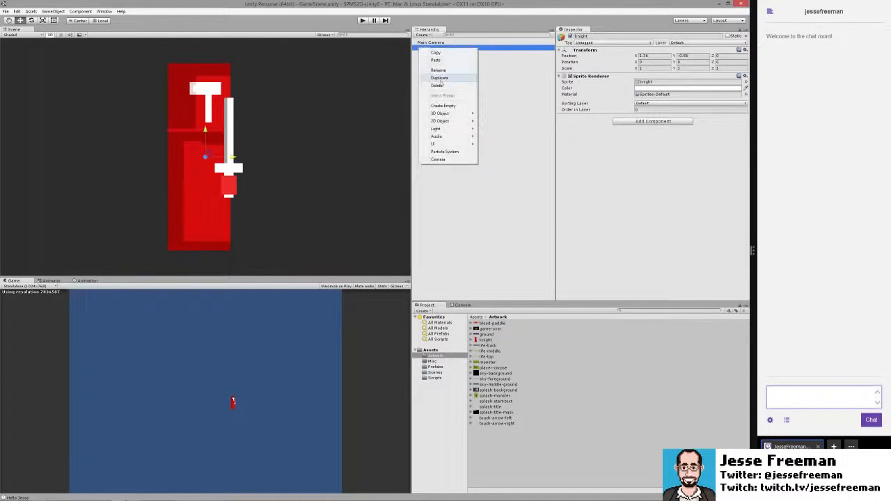
{"action": "left_click", "coordinate": [437, 85]}
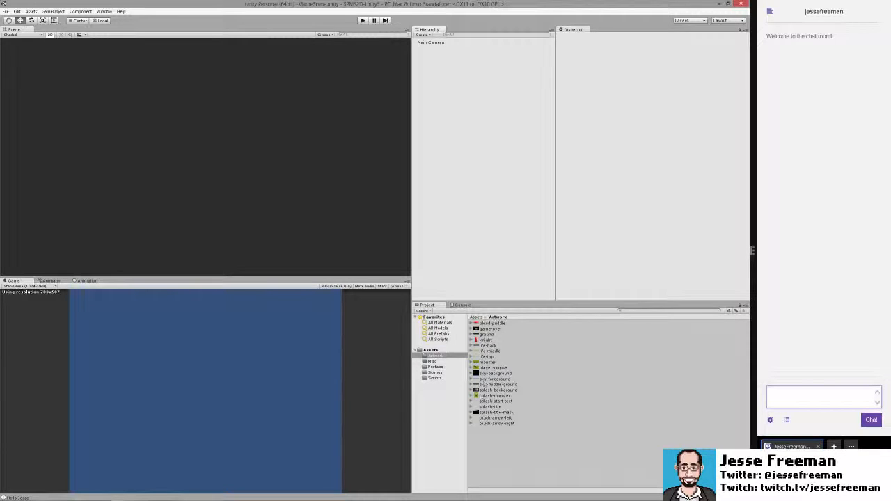
Set the monster image's Sprite Mode to Multiple and open it in the Sprite Editor.
{"action": "left_click", "coordinate": [487, 362]}
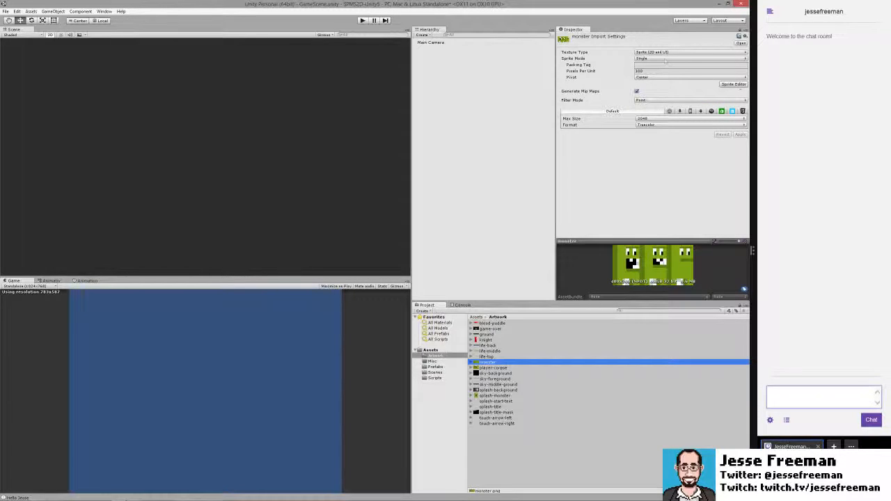
{"action": "left_click", "coordinate": [662, 58]}
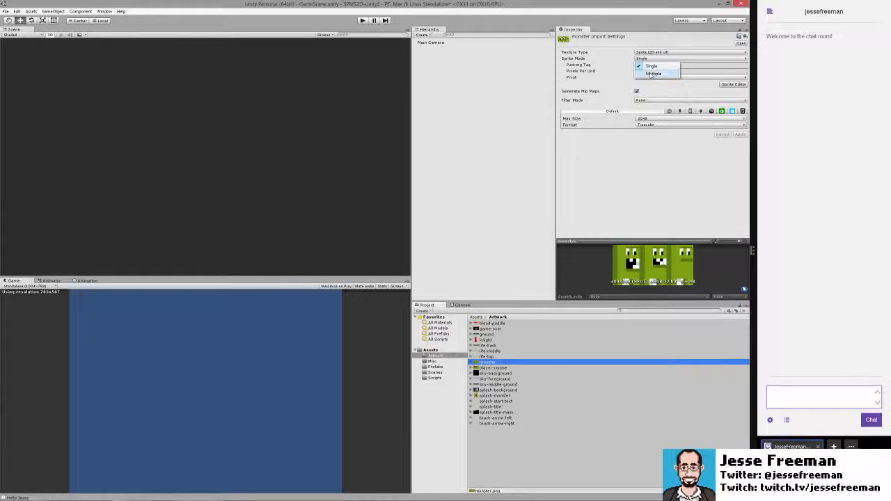
{"action": "left_click", "coordinate": [653, 74]}
{"action": "left_click", "coordinate": [733, 78]}
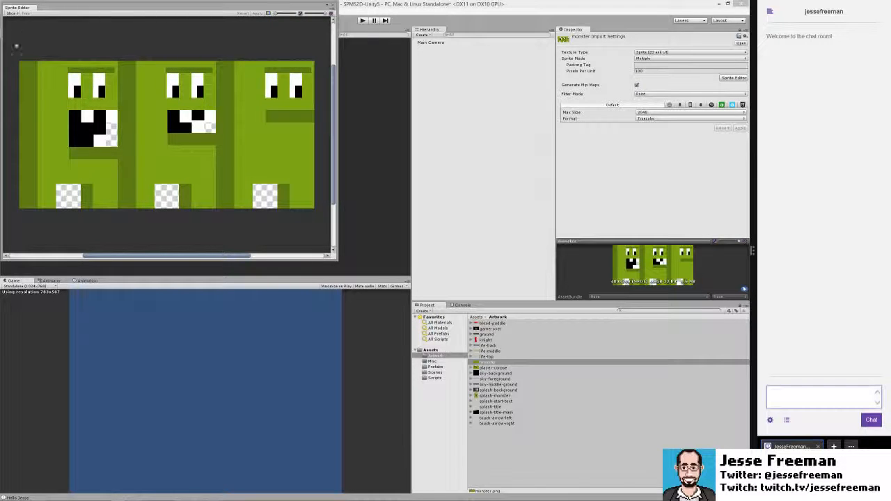
Outline a trial sprite area about 145 by 74 pixels over the first monster's face, and slice the sheet automatically.
{"action": "left_click_drag", "start_coordinate": [66, 87], "coordinate": [155, 131]}
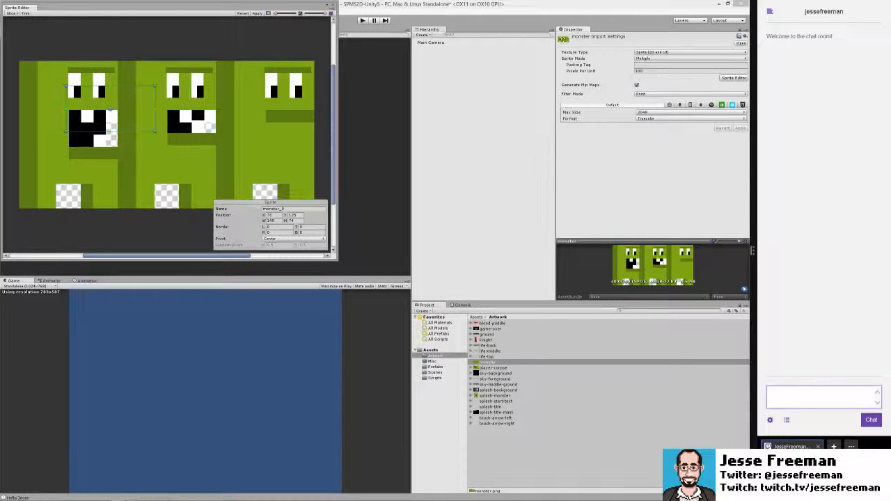
{"action": "left_click", "coordinate": [11, 13]}
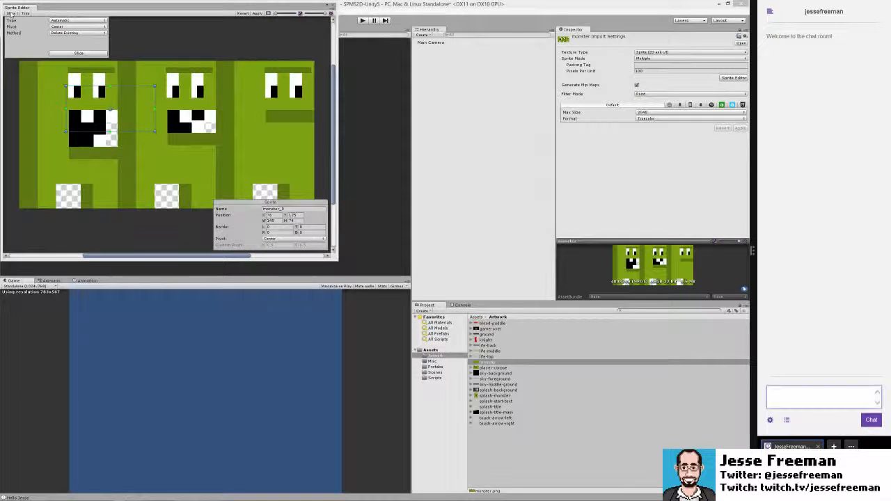
{"action": "left_click", "coordinate": [70, 53]}
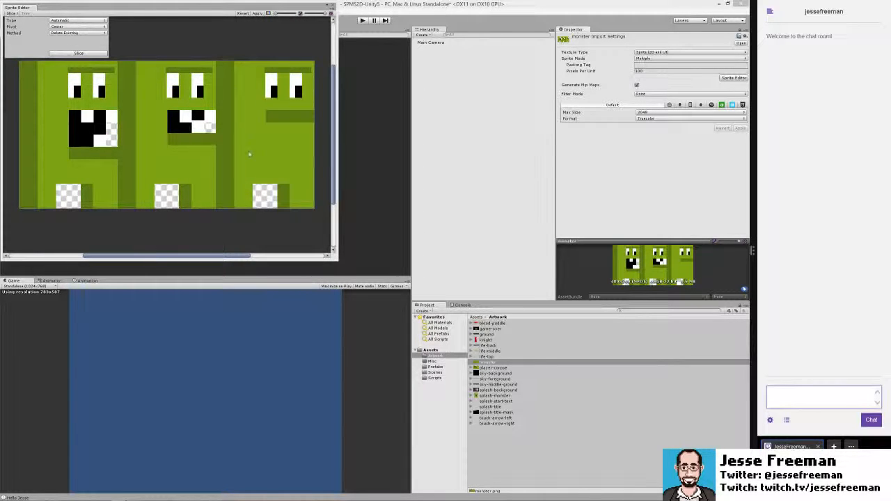
Slice the monster sheet by Grid with a pixel size of 480 by 240 and select the resulting slice.
{"action": "left_click", "coordinate": [61, 21]}
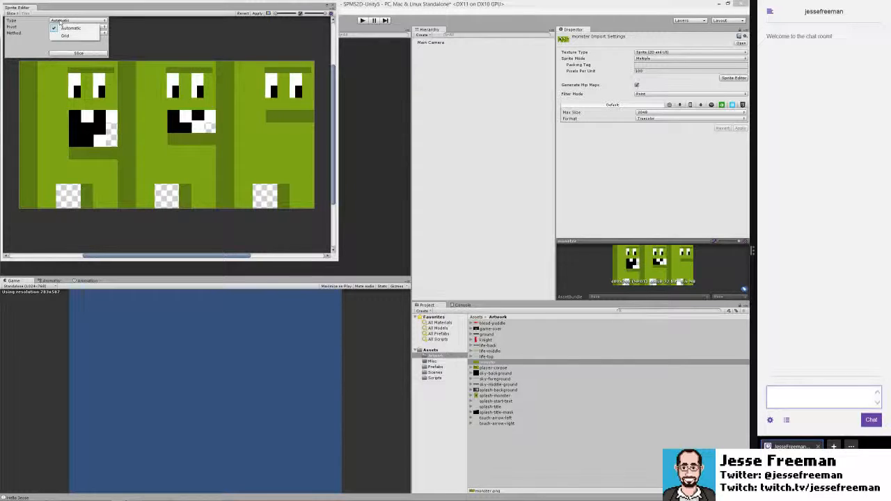
{"action": "left_click", "coordinate": [65, 35]}
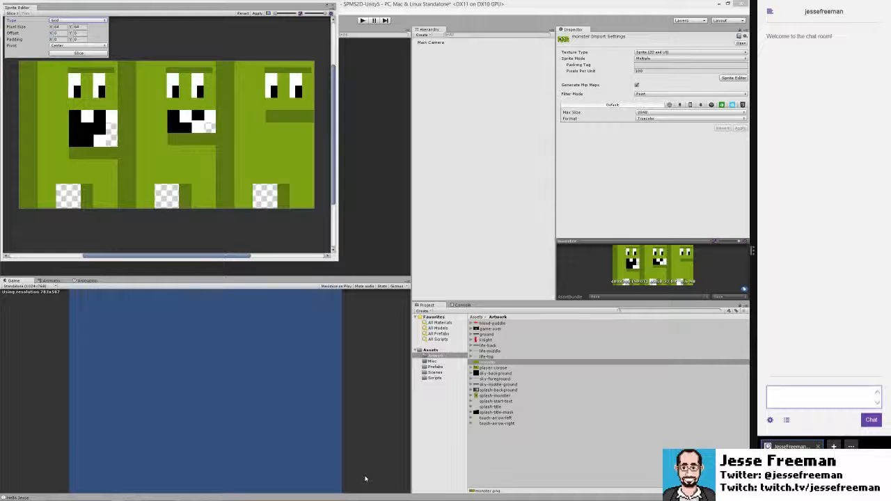
{"action": "left_click", "coordinate": [63, 26]}
{"action": "type", "text": "48"}
{"action": "key", "text": "Tab"}
{"action": "type", "text": "48"}
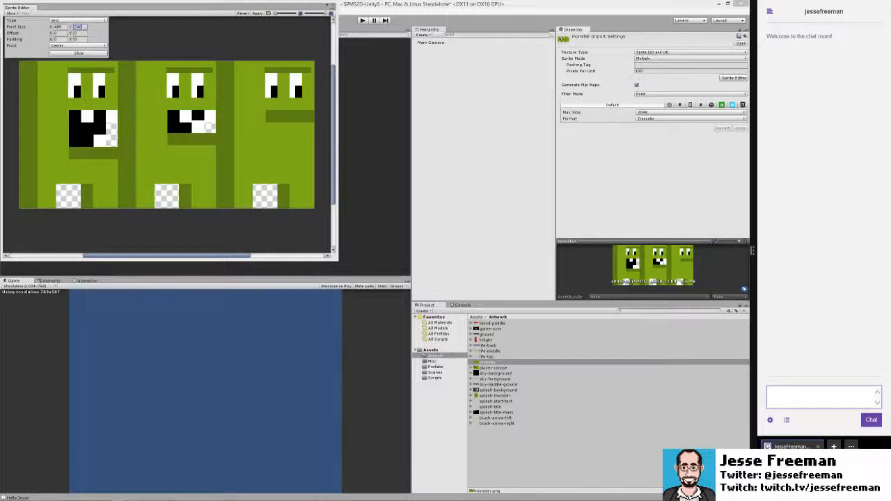
{"action": "left_click", "coordinate": [76, 53]}
{"action": "left_click", "coordinate": [161, 96]}
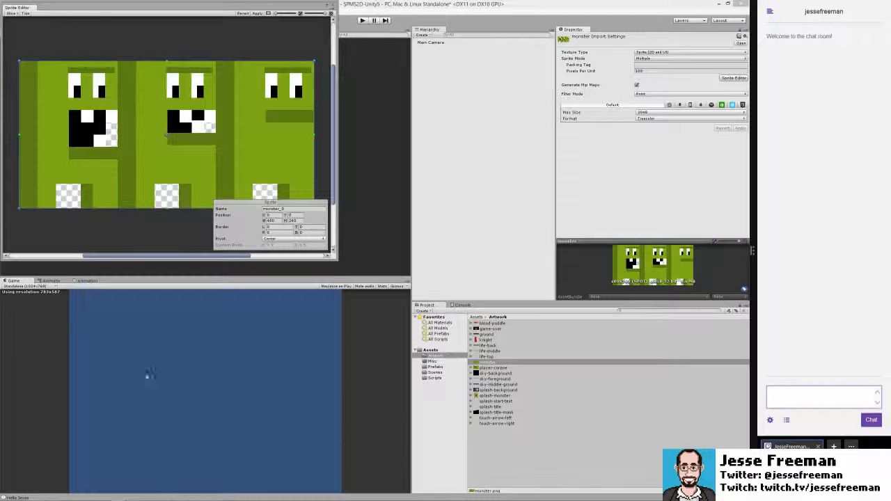
Set the grid's pixel width to 160, slice the monster sheet, and check the individual frames.
{"action": "left_click", "coordinate": [12, 13]}
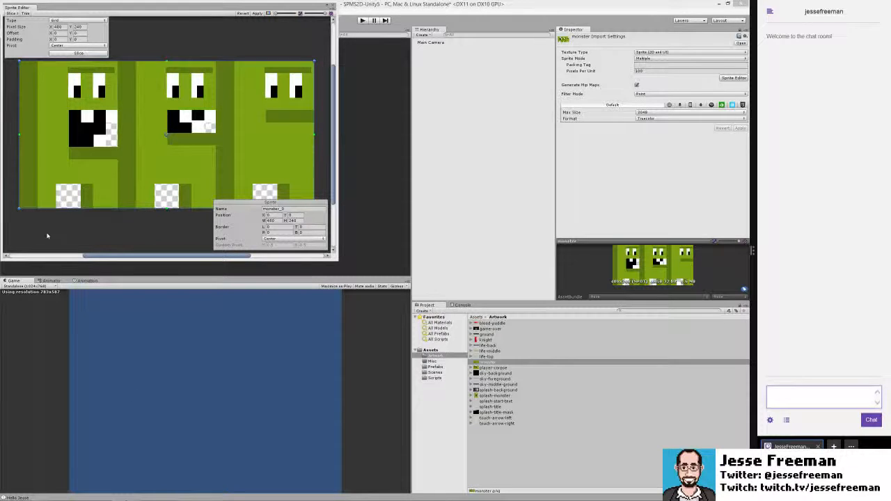
{"action": "left_click", "coordinate": [58, 26]}
{"action": "left_click", "coordinate": [79, 53]}
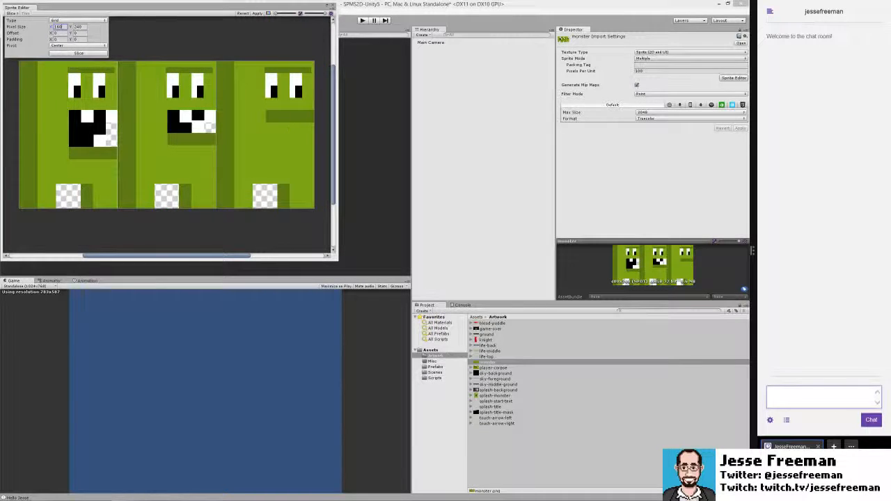
{"action": "left_click", "coordinate": [271, 140]}
{"action": "left_click", "coordinate": [62, 104]}
Slice the monster sheet again on the 160 by 240 grid, keep the Center pivot, and apply the slices.
{"action": "left_click", "coordinate": [12, 12]}
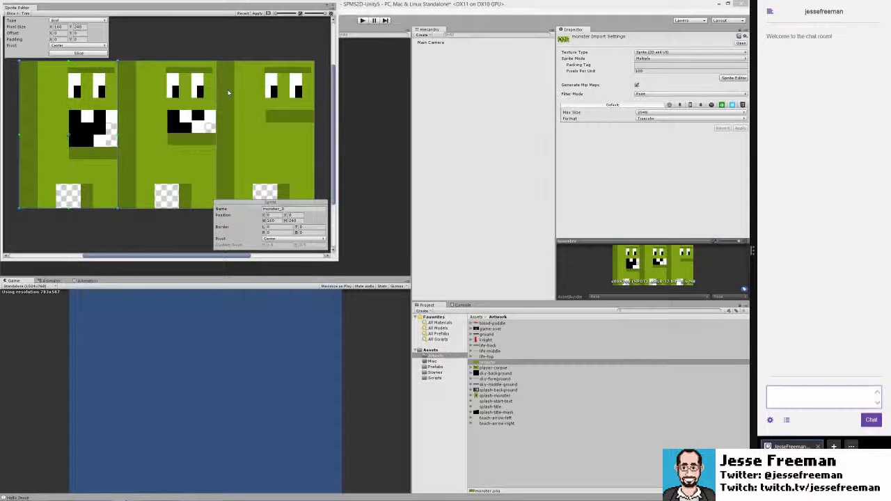
{"action": "left_click", "coordinate": [80, 54]}
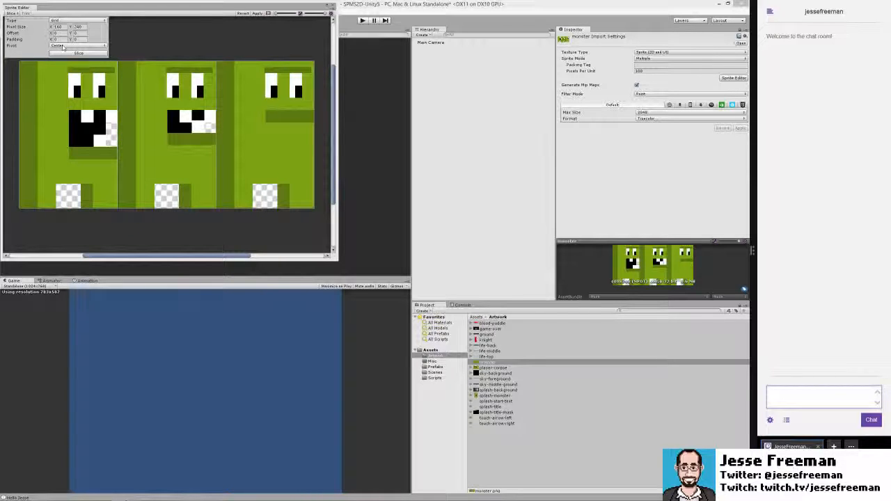
{"action": "left_click", "coordinate": [78, 116]}
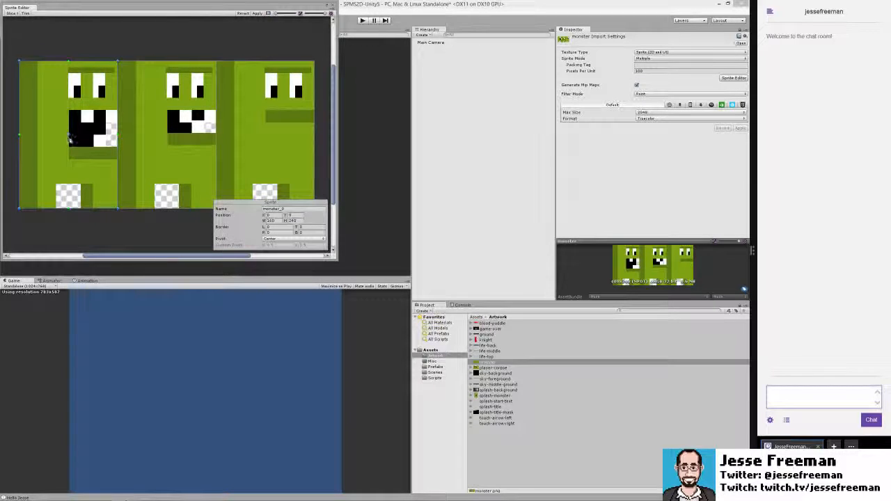
{"action": "left_click", "coordinate": [11, 13]}
{"action": "left_click", "coordinate": [64, 46]}
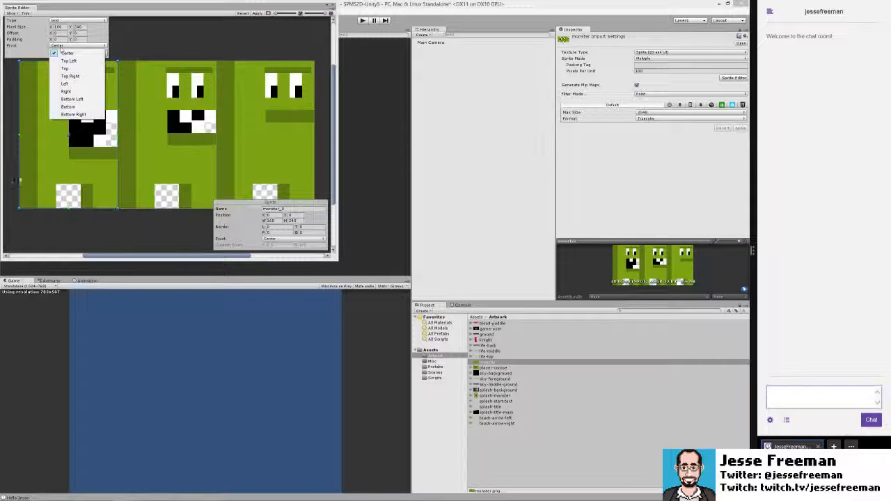
{"action": "left_click", "coordinate": [101, 214]}
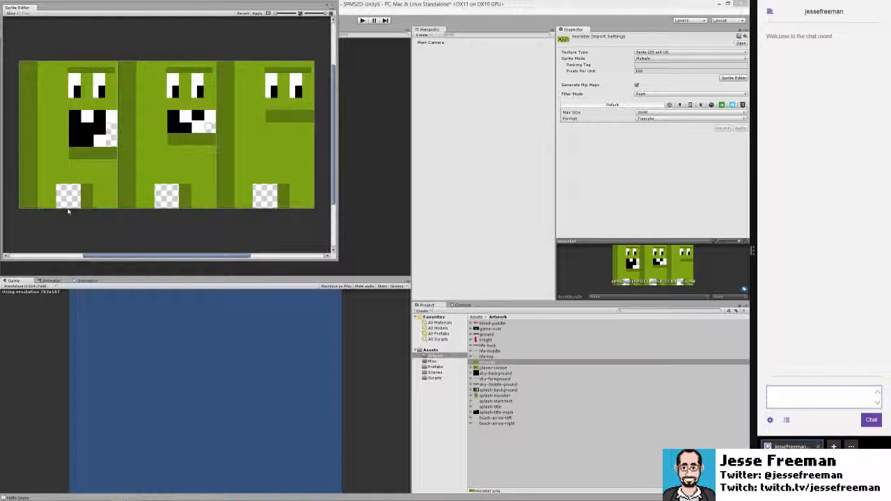
{"action": "left_click", "coordinate": [257, 14]}
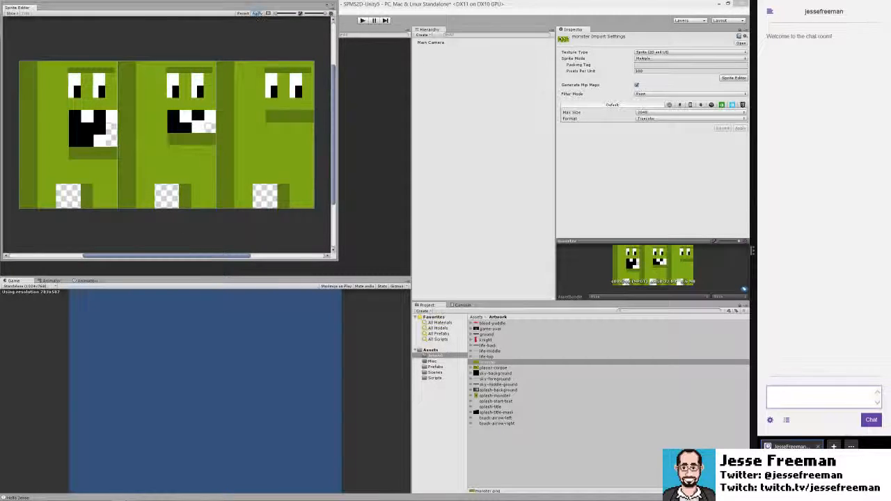